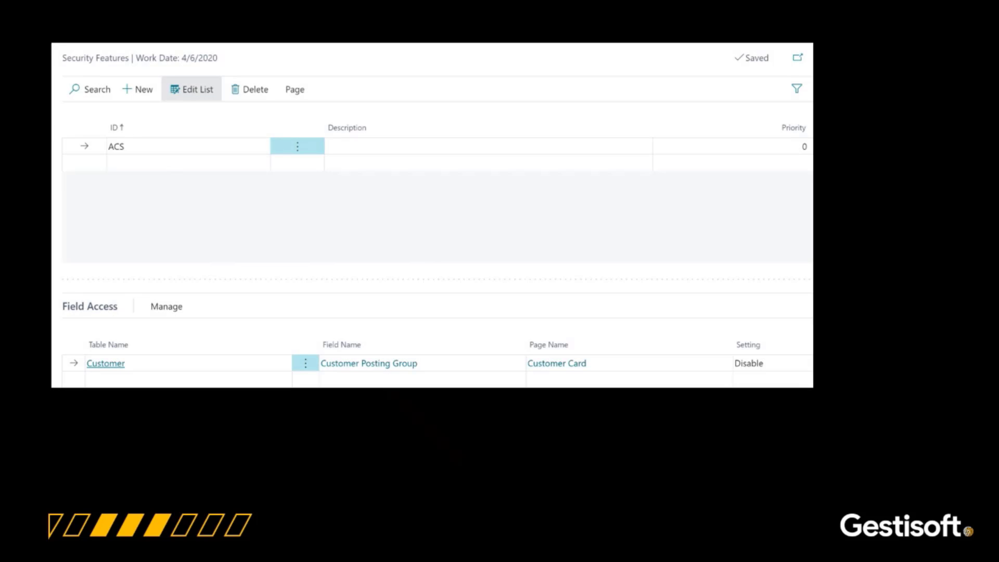
pyautogui.press('Right')
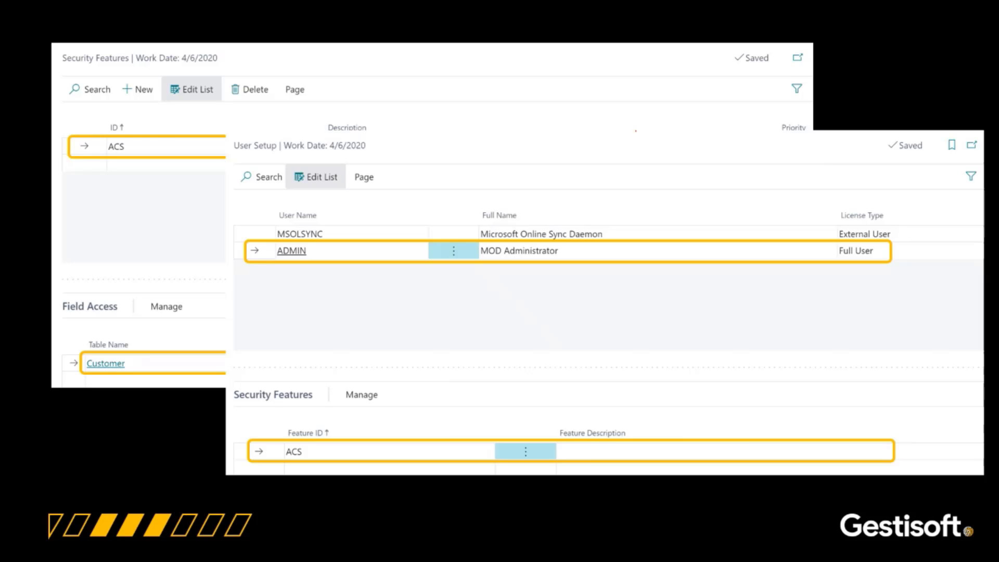
pyautogui.press('Right')
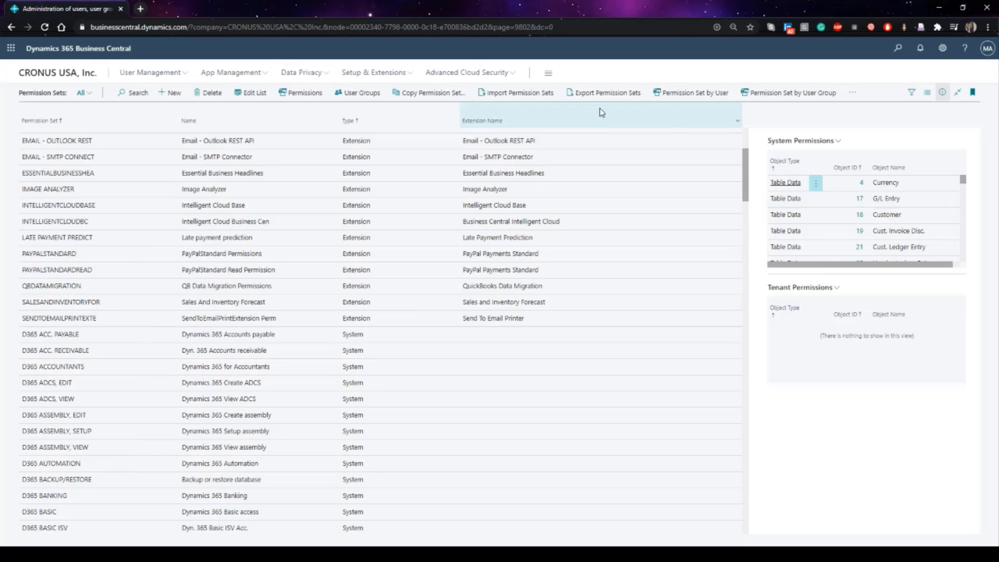
# Return to the CRONUS USA, Inc. home page and dismiss the page update message and both notification banners.
pyautogui.click(72, 75)
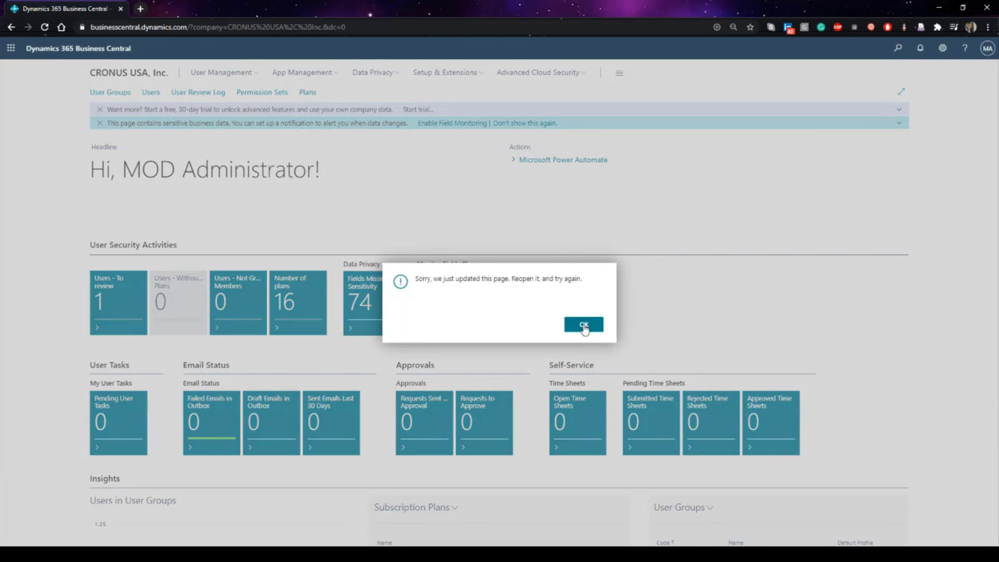
pyautogui.click(583, 328)
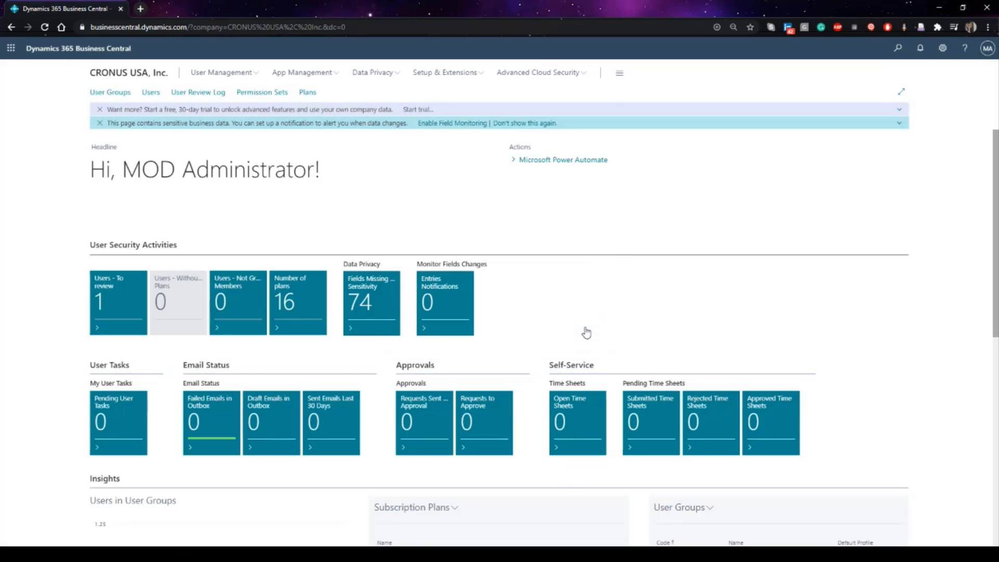
pyautogui.click(99, 109)
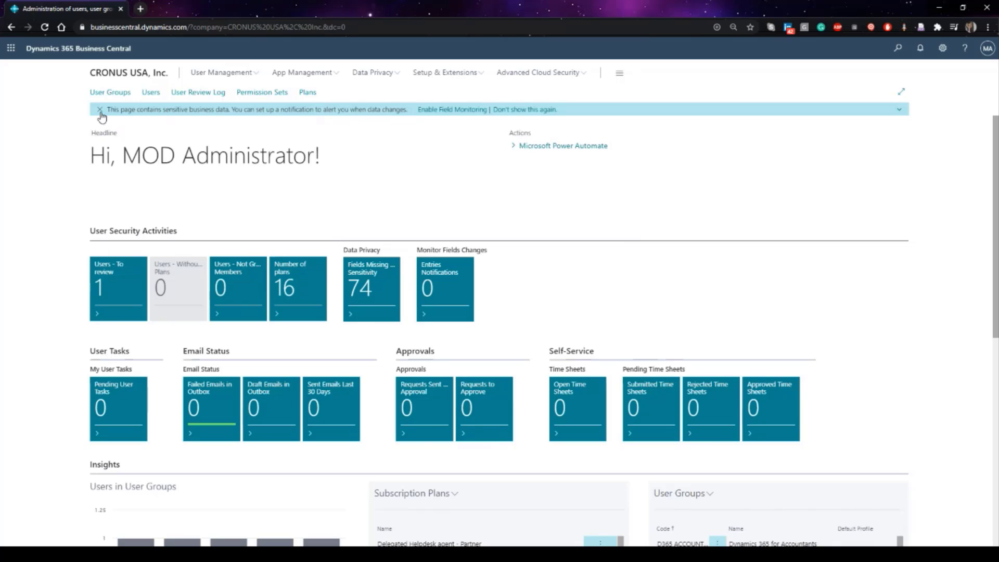
pyautogui.click(100, 109)
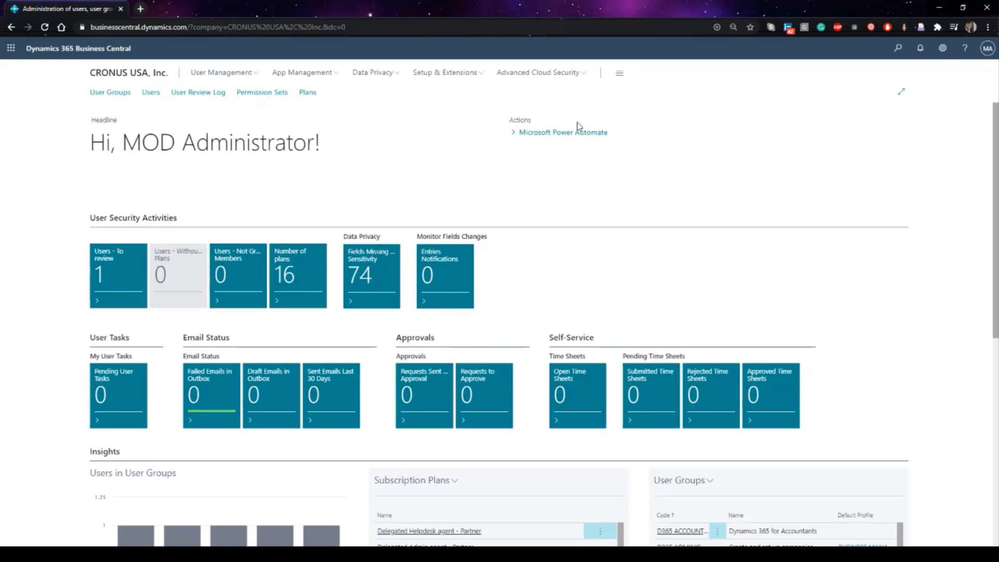
# Create a new security feature under Advanced Cloud Security with the ID TEST and the description Test.
pyautogui.click(576, 76)
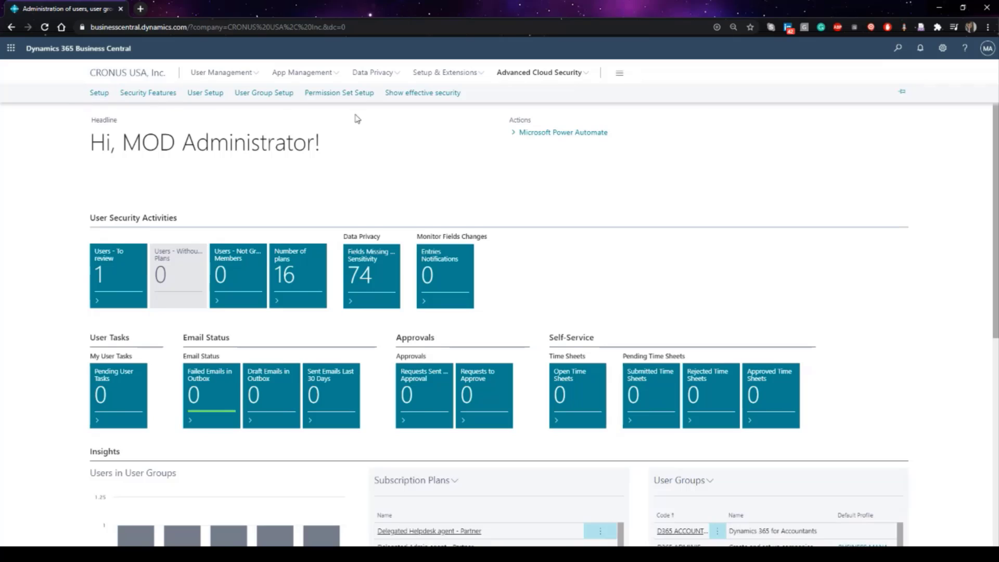
pyautogui.click(140, 94)
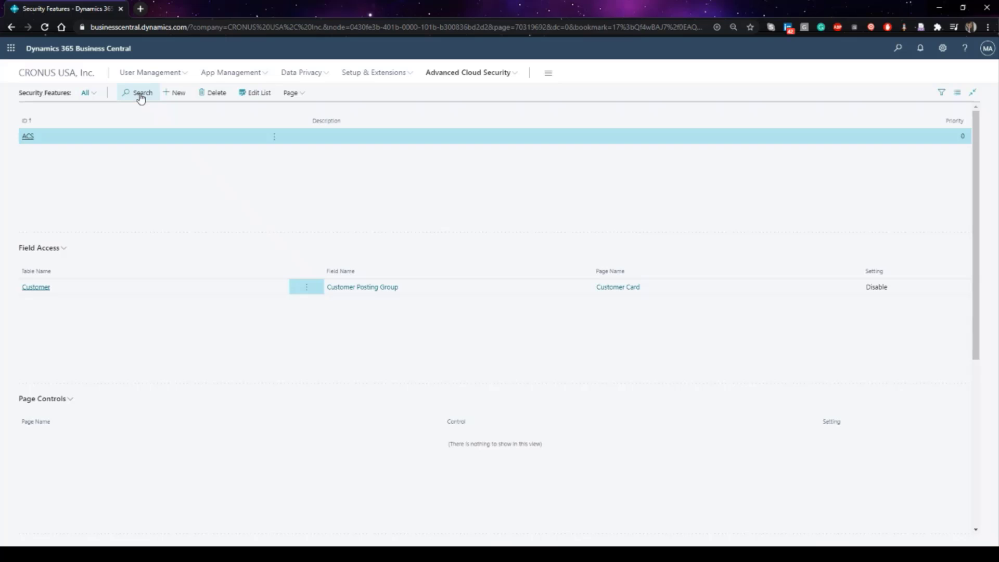
pyautogui.click(173, 94)
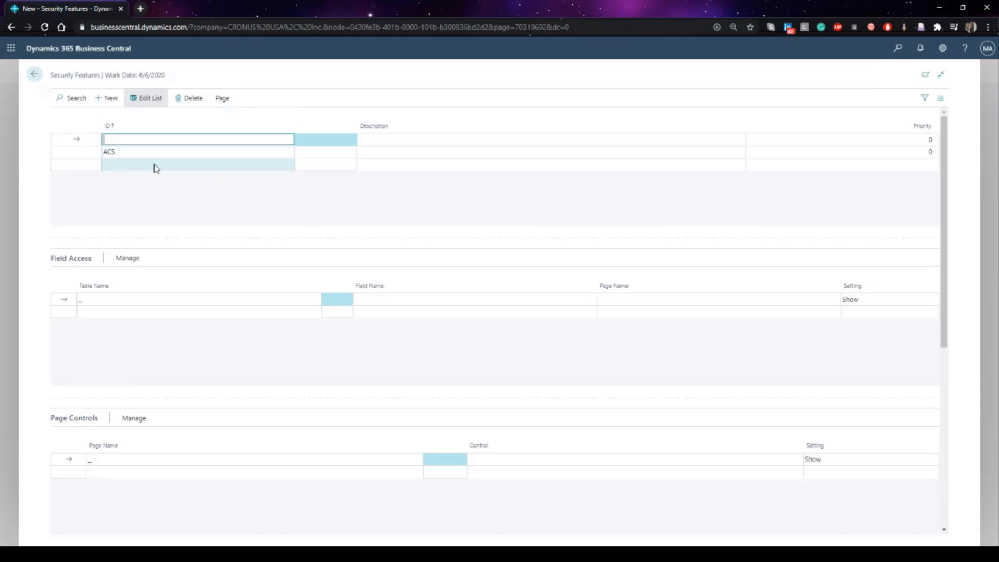
pyautogui.write('Test')
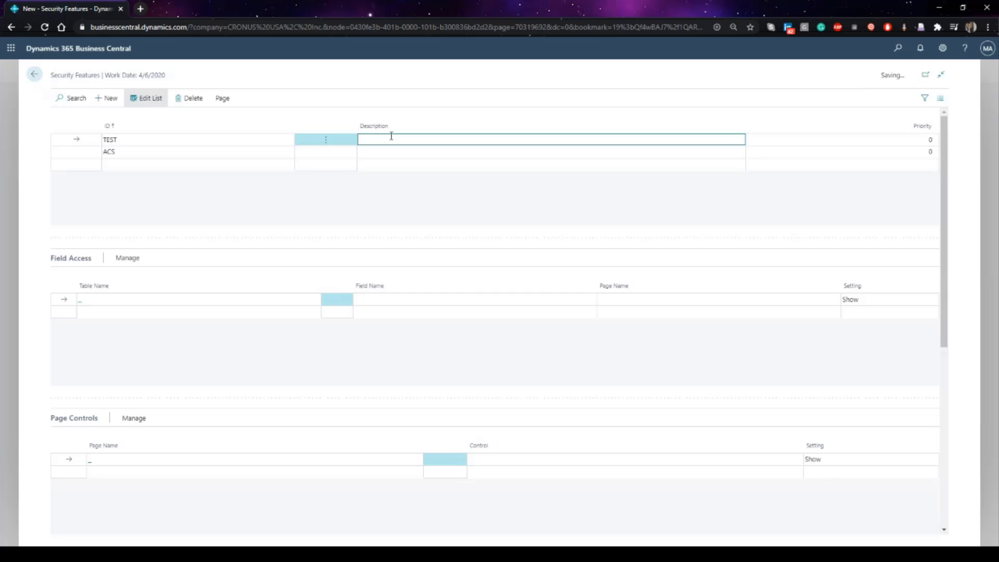
pyautogui.write('Test')
pyautogui.click(286, 192)
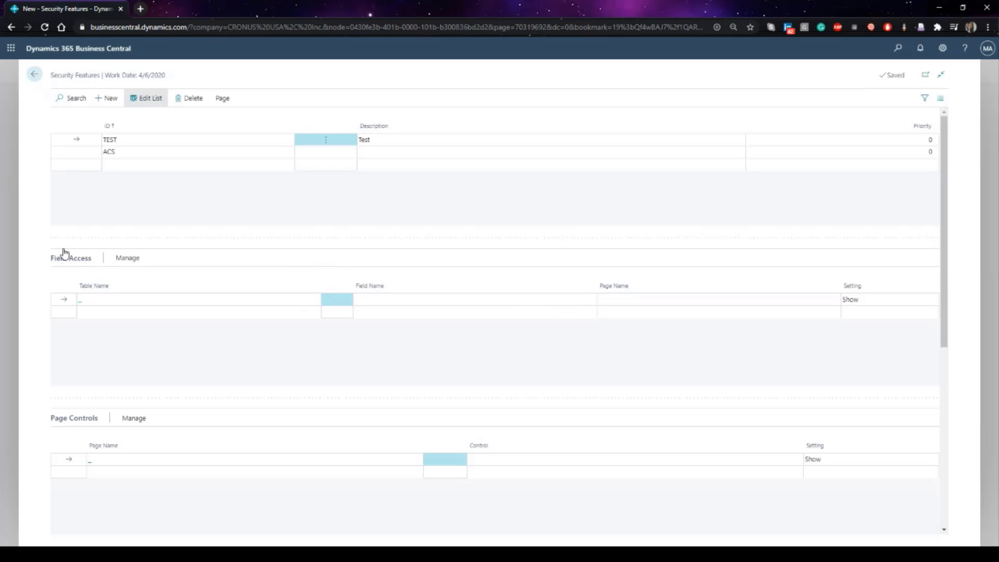
# Examine the Field Access, Page Controls, Action Access and Data Access Filters sections of the new security feature.
pyautogui.scroll(-2, 275, 350)
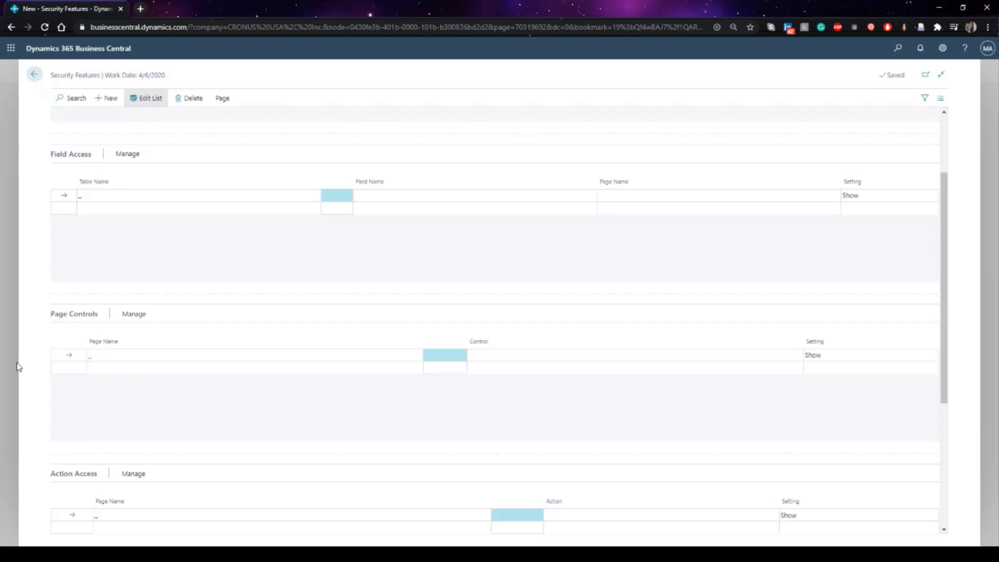
pyautogui.scroll(-3, 158, 406)
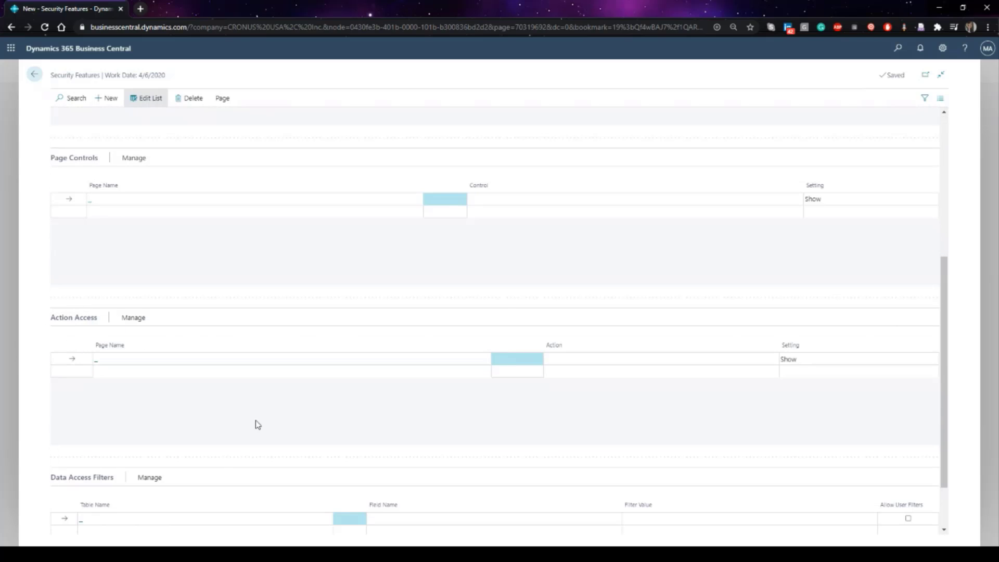
pyautogui.scroll(-2, 257, 424)
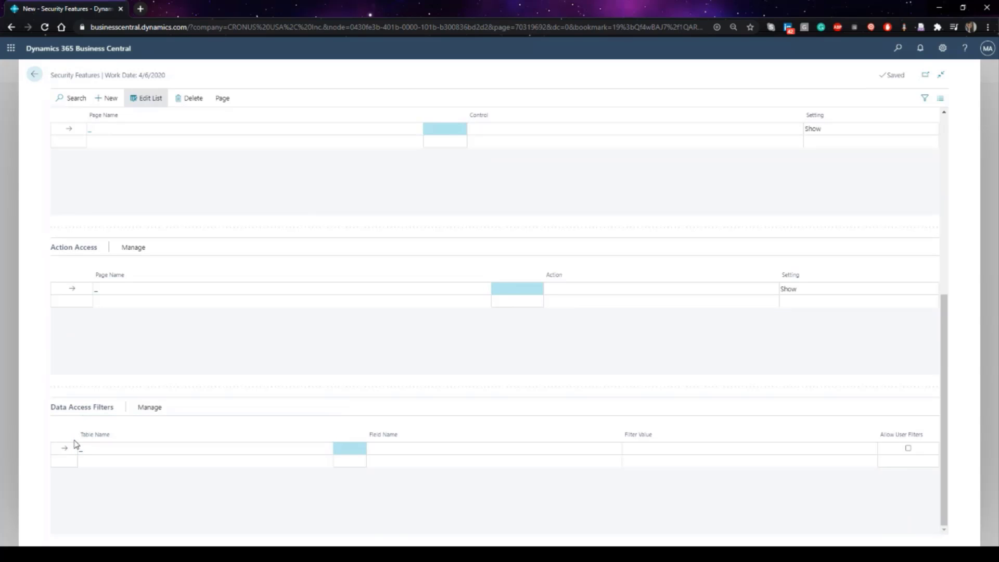
pyautogui.scroll(3, 92, 328)
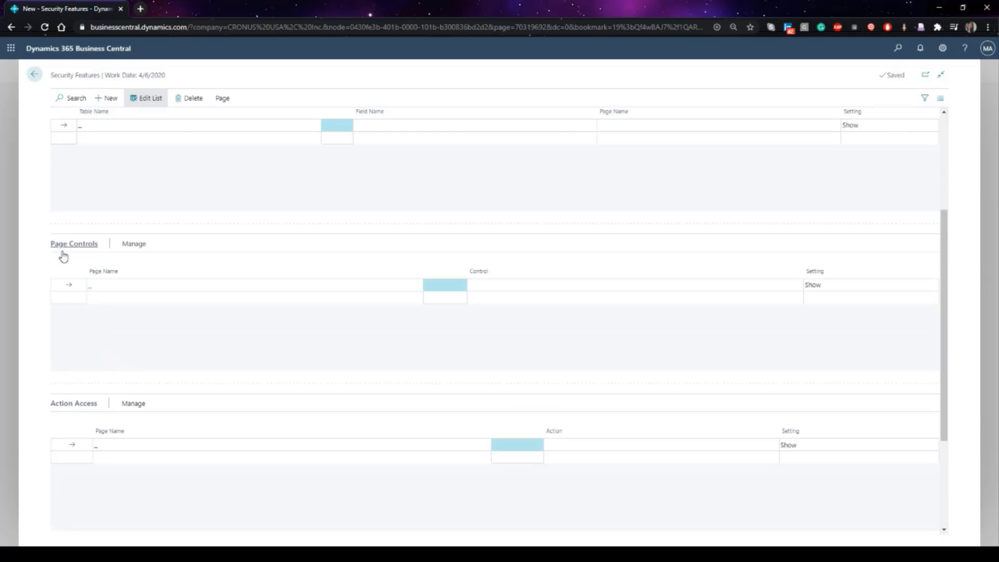
pyautogui.scroll(-2, 572, 318)
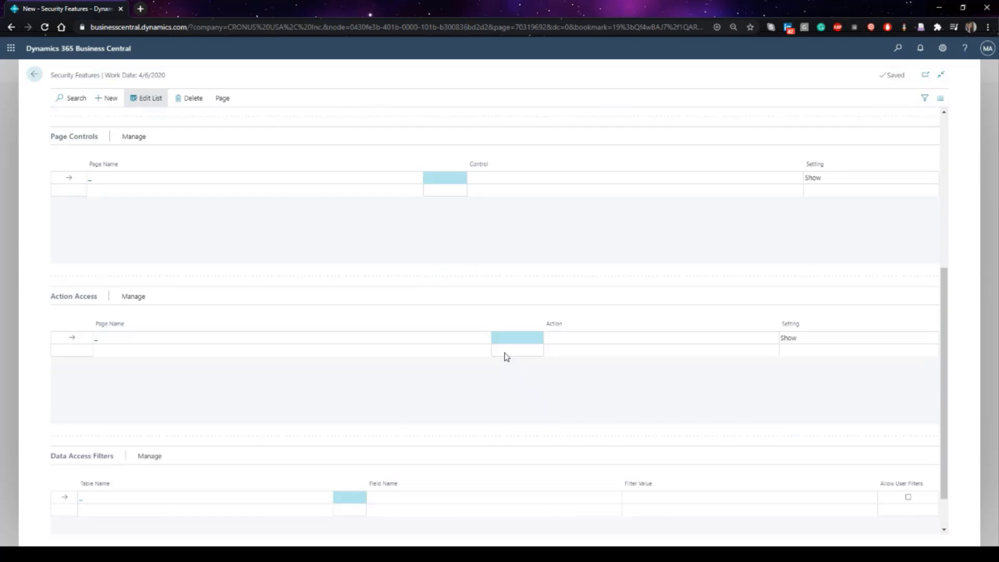
pyautogui.scroll(-1, 506, 357)
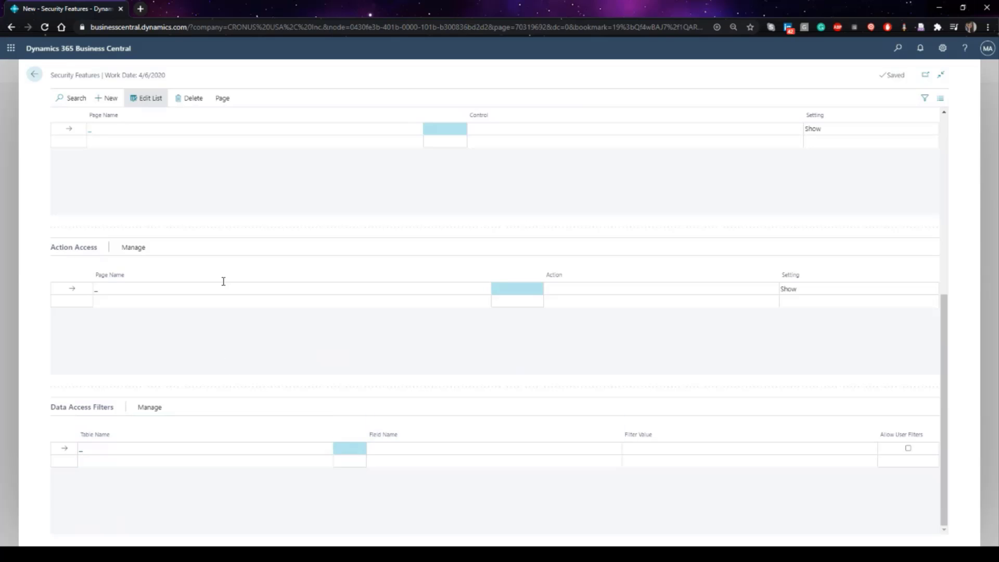
pyautogui.scroll(3, 197, 358)
pyautogui.scroll(-1, 237, 336)
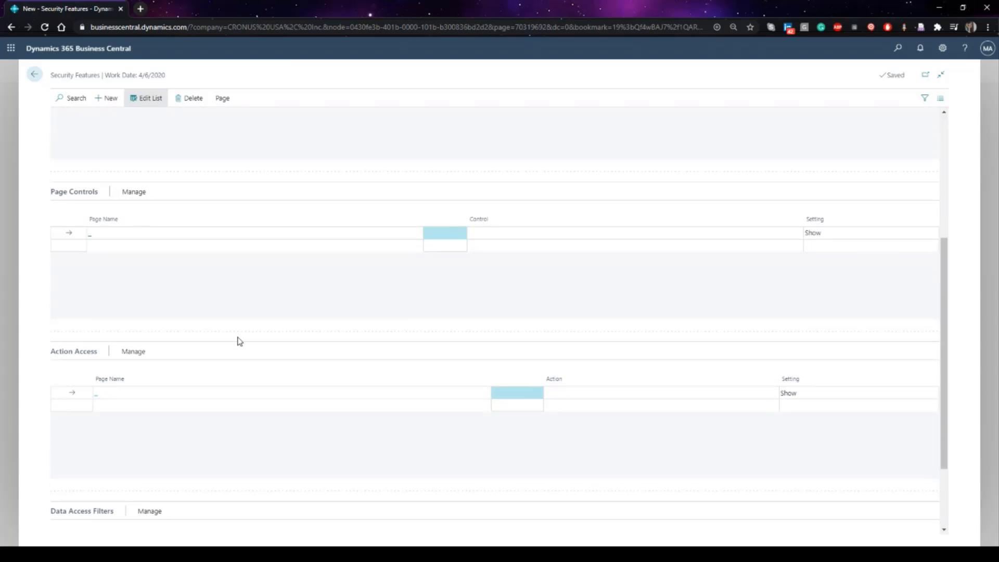
pyautogui.scroll(3, 214, 319)
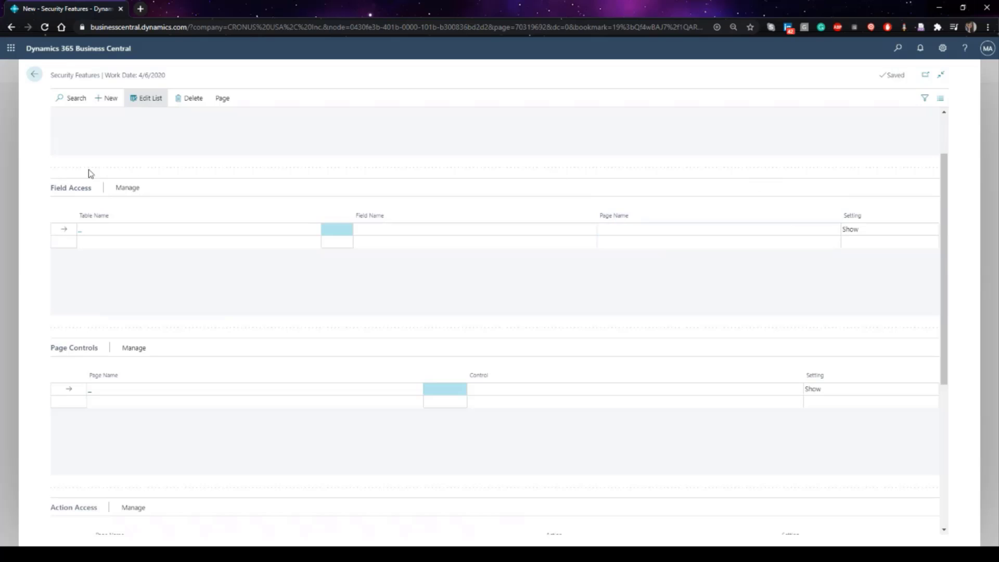
pyautogui.scroll(-3, 182, 270)
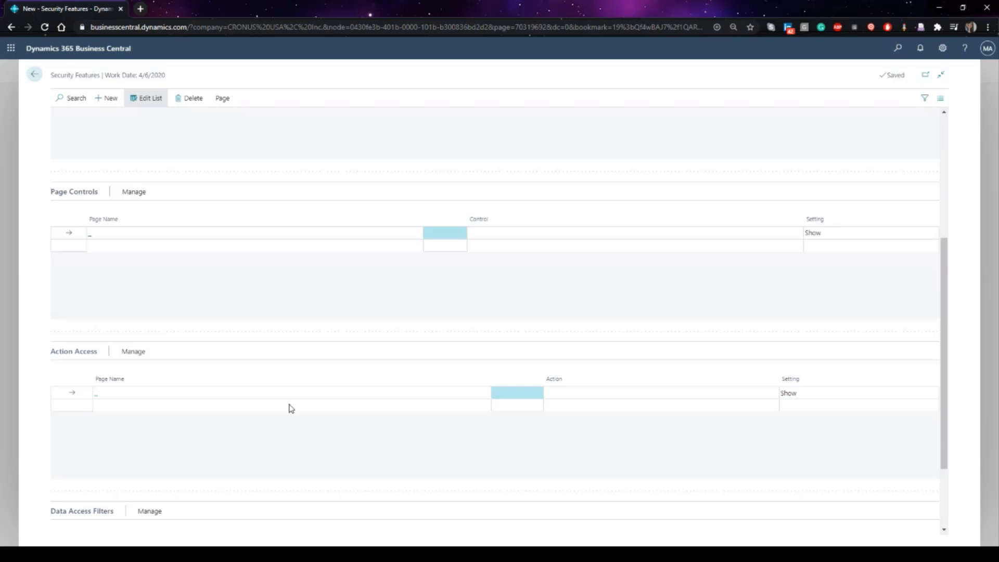
# Set the table of the first Field Access line to Vendor for the TEST security feature.
pyautogui.scroll(4, 140, 332)
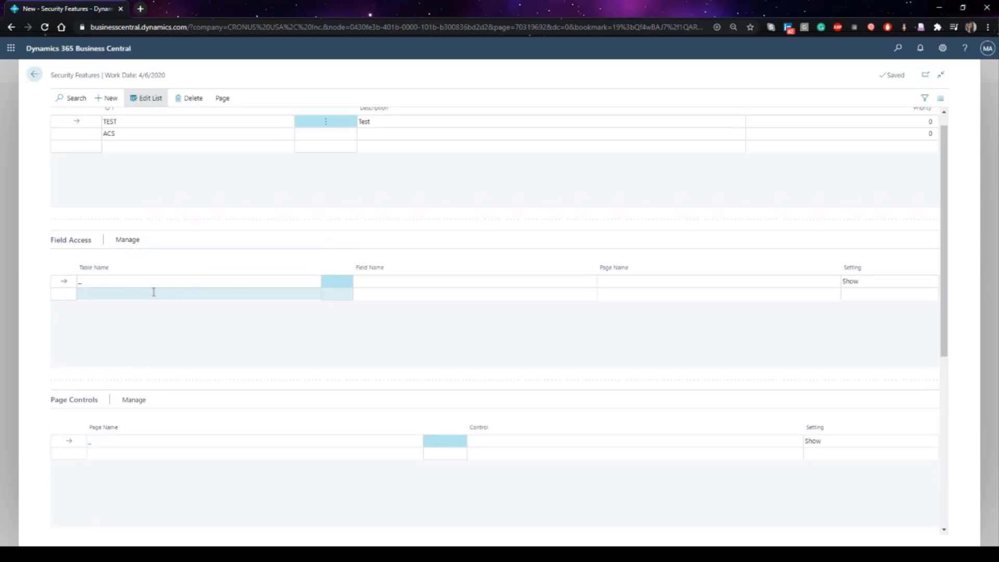
pyautogui.click(78, 285)
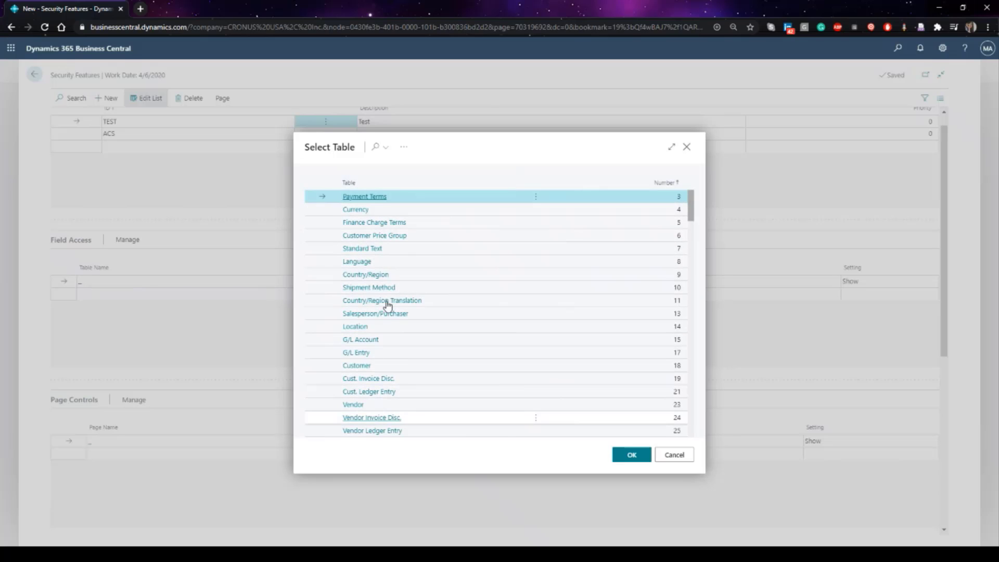
pyautogui.doubleClick(354, 405)
# Search the Vendor table's fields for "bala" and choose Balance as the field of the Field Access line.
pyautogui.click(385, 280)
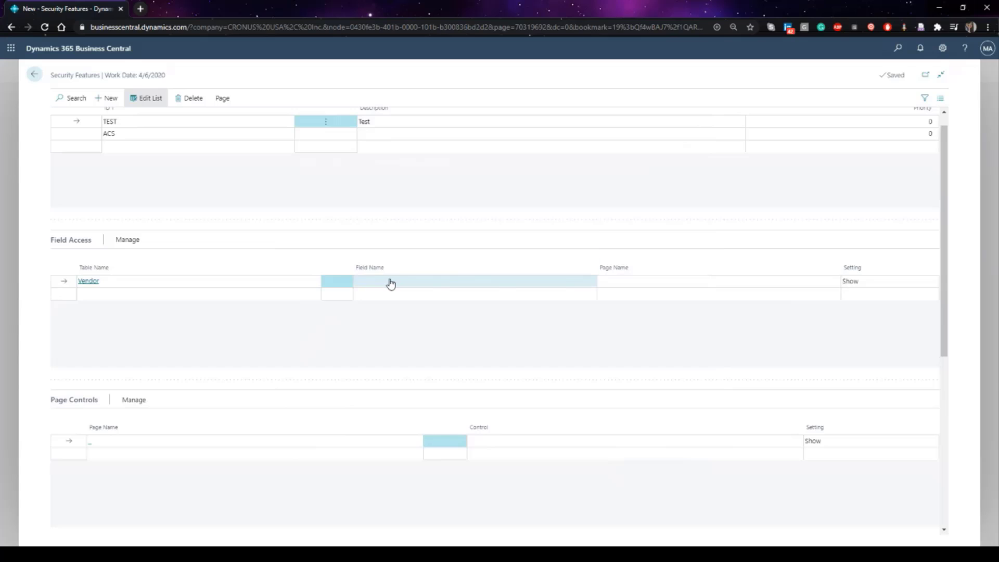
pyautogui.click(503, 285)
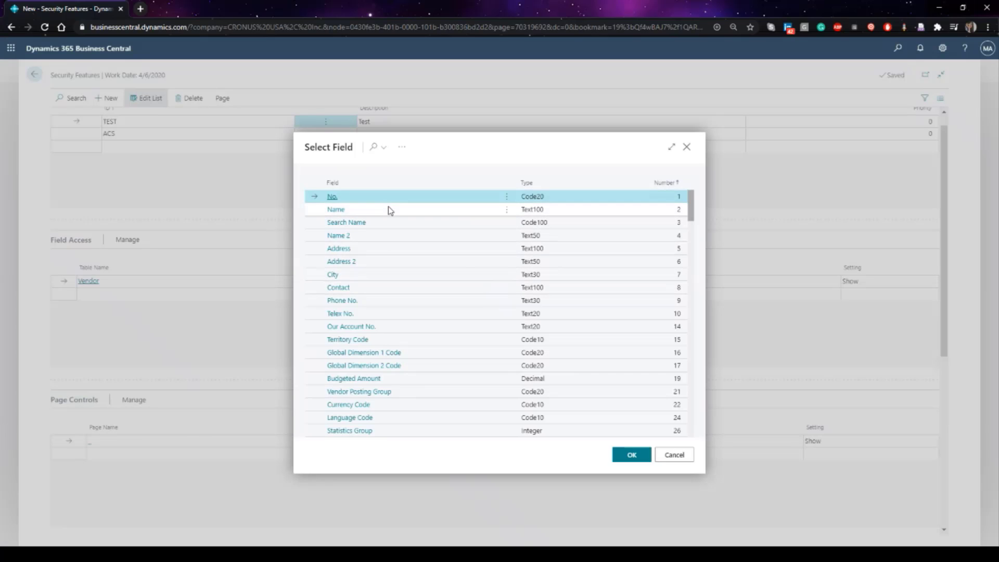
pyautogui.scroll(-5, 370, 286)
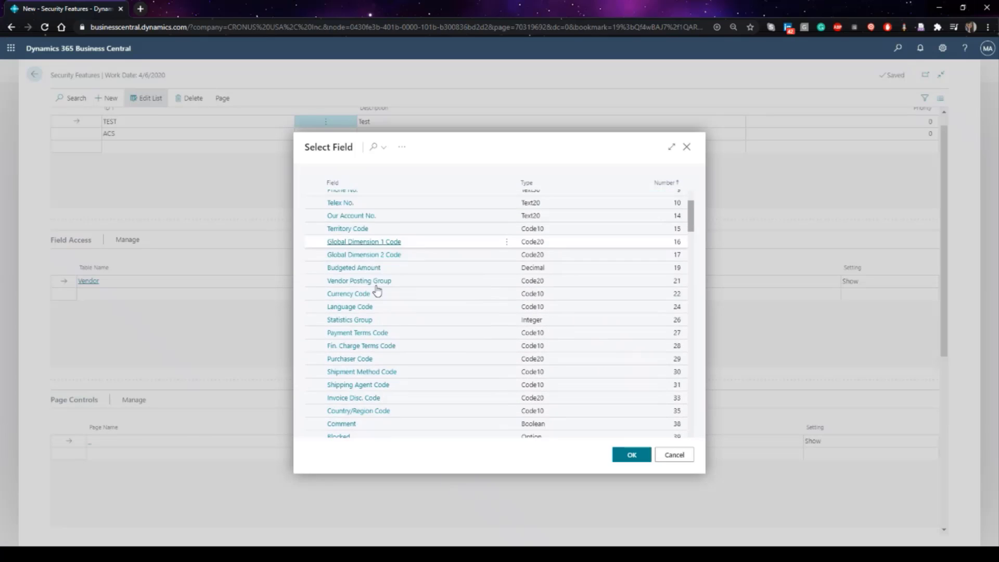
pyautogui.scroll(4, 383, 348)
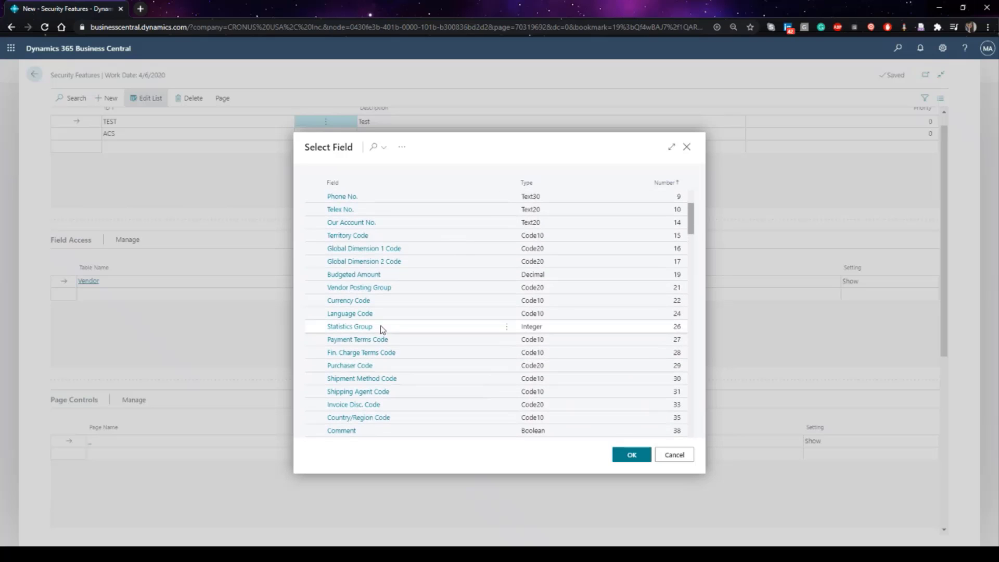
pyautogui.click(376, 147)
pyautogui.write('sol')
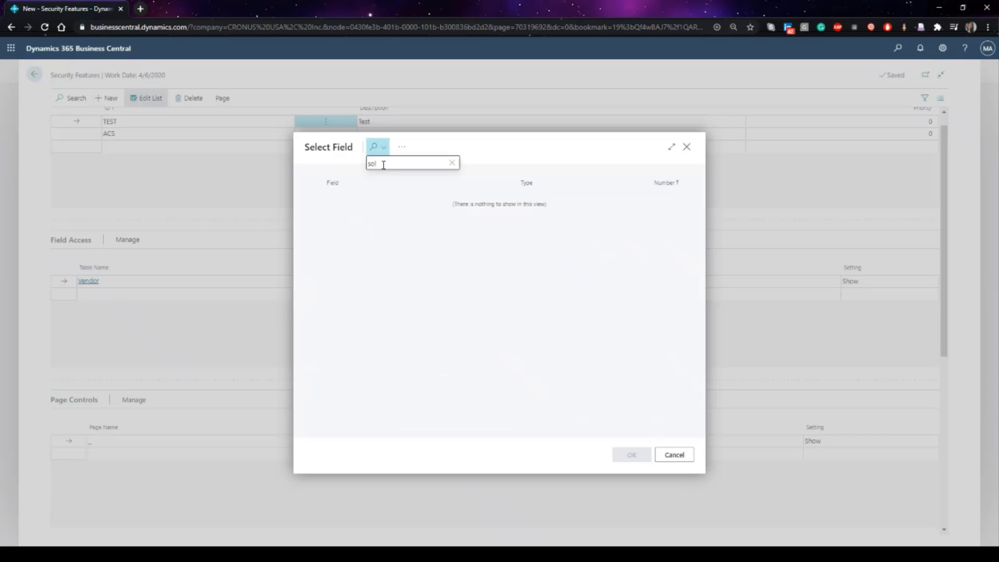
pyautogui.press('BackSpace')
pyautogui.press('BackSpace')
pyautogui.press('BackSpace')
pyautogui.write('bala')
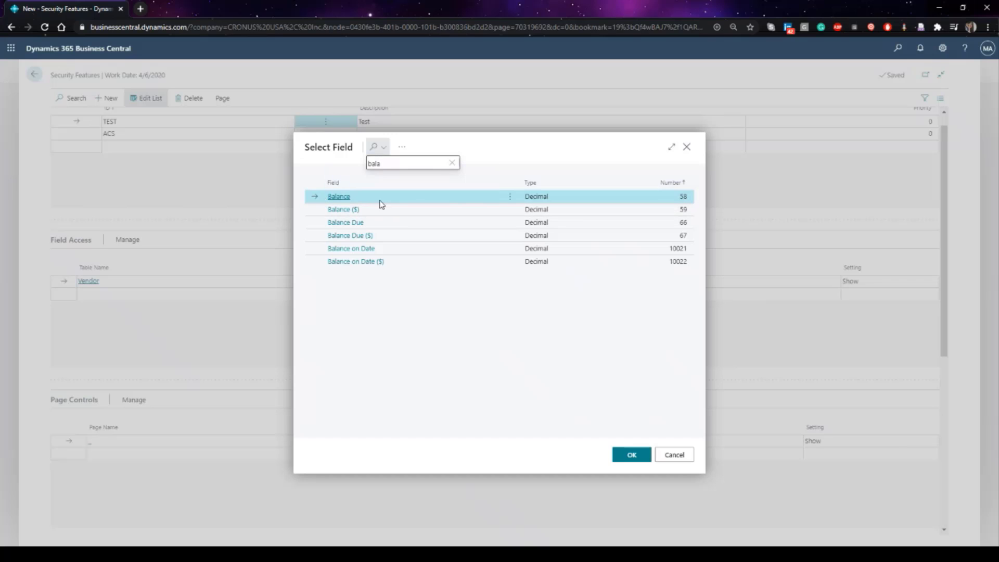
pyautogui.click(336, 201)
# Set the access setting of the Vendor Balance line to Hide.
pyautogui.click(626, 284)
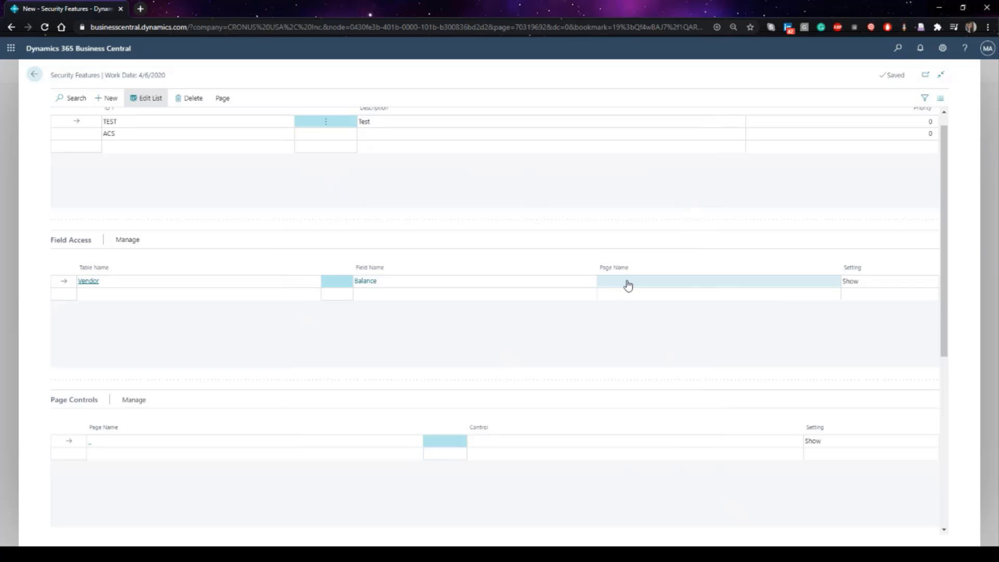
pyautogui.click(879, 281)
pyautogui.click(879, 281)
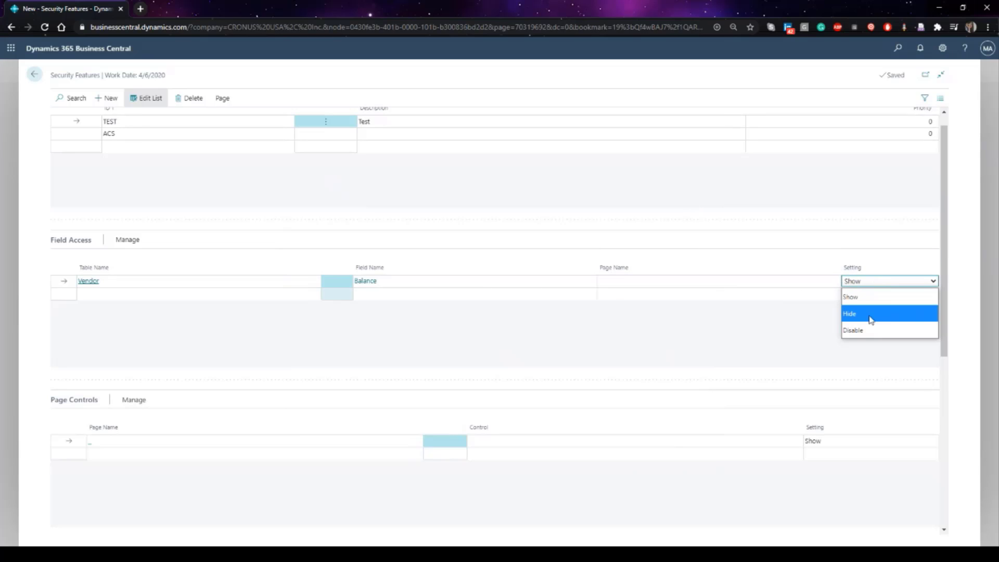
pyautogui.click(870, 314)
pyautogui.click(752, 324)
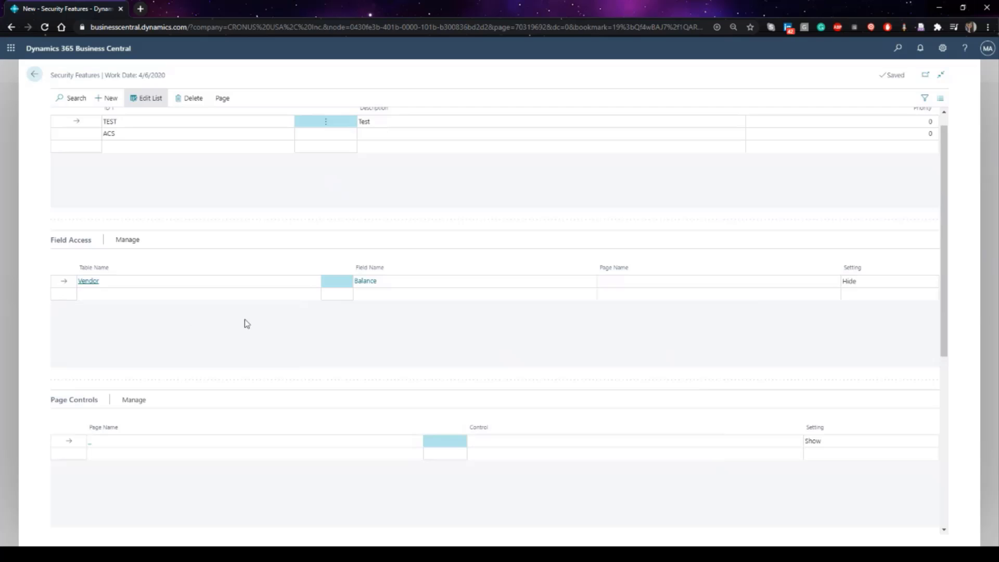
# Review the sections below Field Access and close the table selection without choosing another table.
pyautogui.scroll(-3, 244, 319)
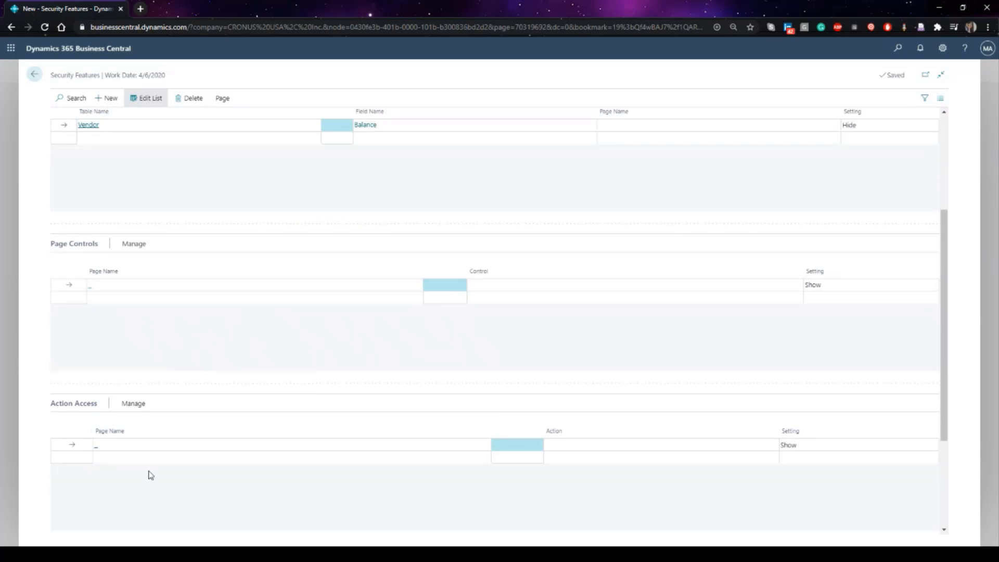
pyautogui.scroll(-3, 149, 473)
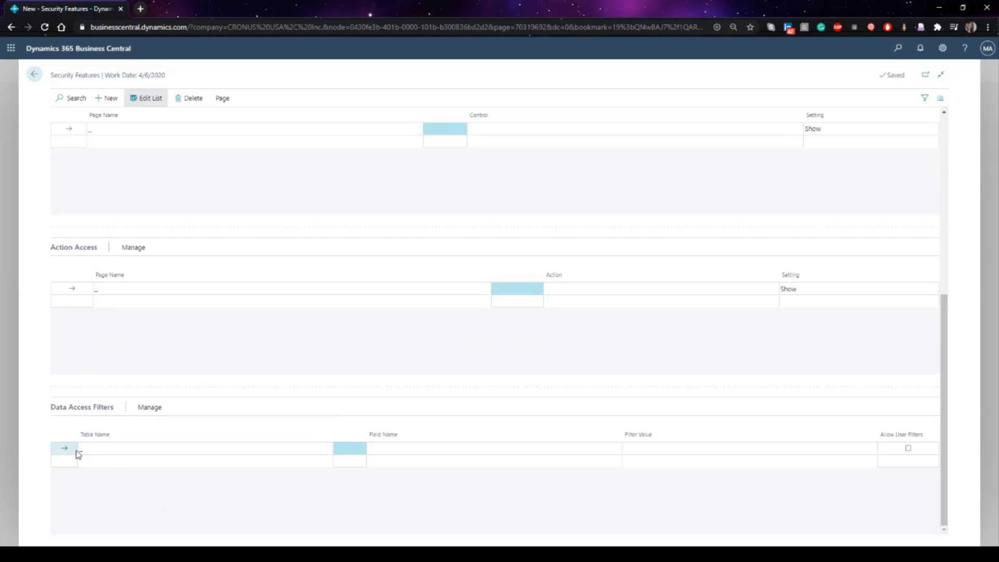
pyautogui.scroll(6, 312, 305)
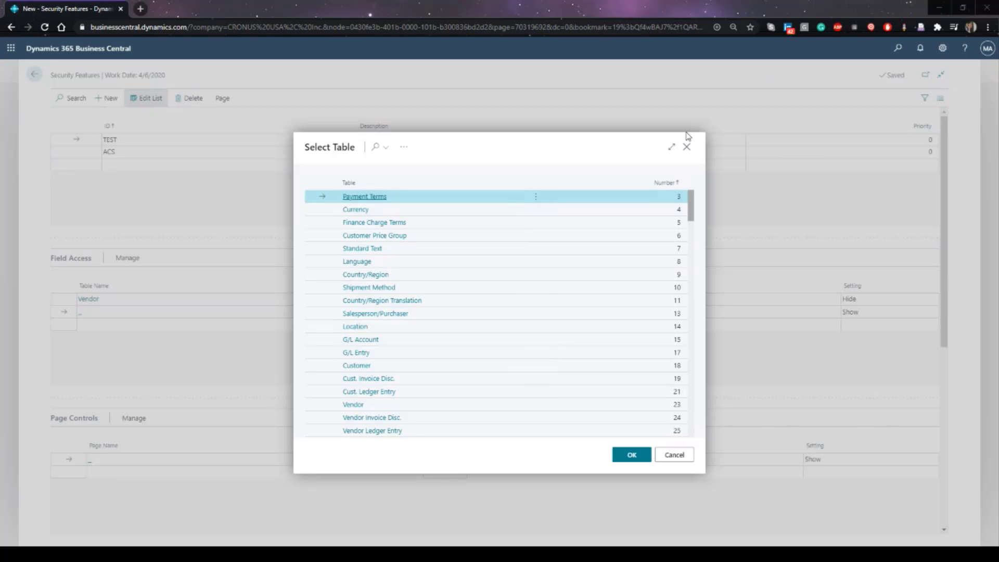
pyautogui.click(686, 149)
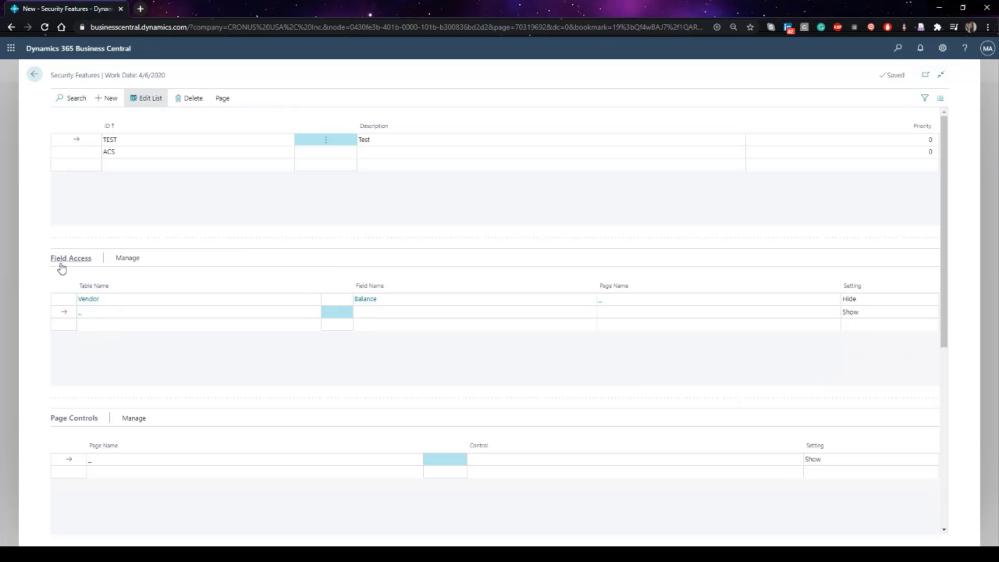
# Examine the TEST feature's Field Access, Page Controls, Action Access and Data Access Filters sections, including the tables selectable for a second Field Access line.
pyautogui.scroll(-3, 134, 421)
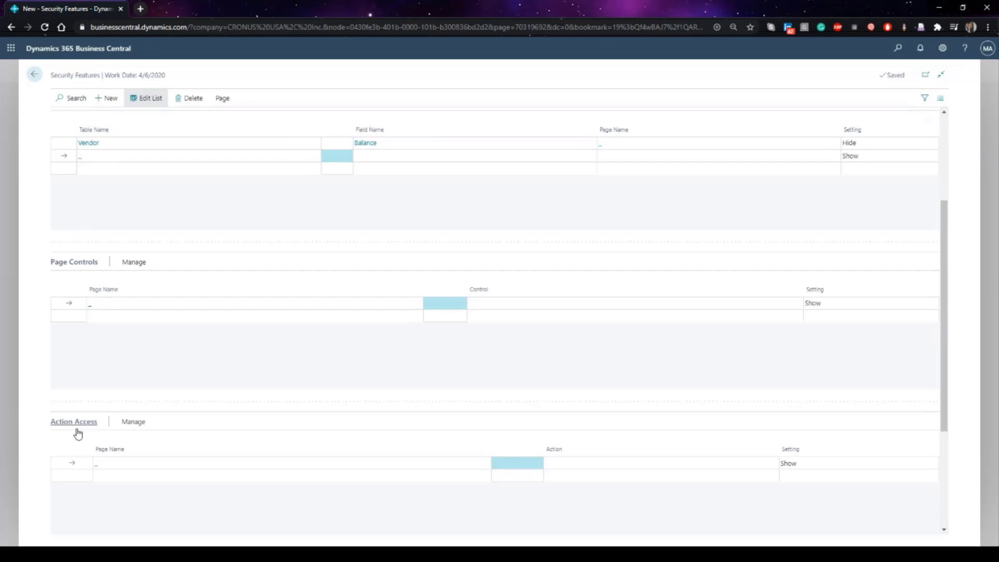
pyautogui.scroll(-3, 139, 433)
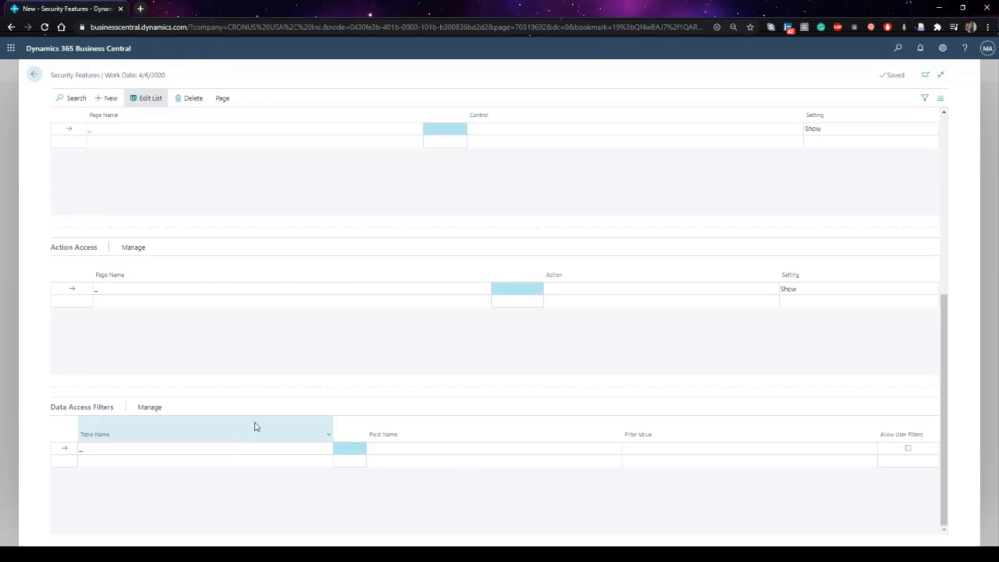
pyautogui.scroll(6, 257, 422)
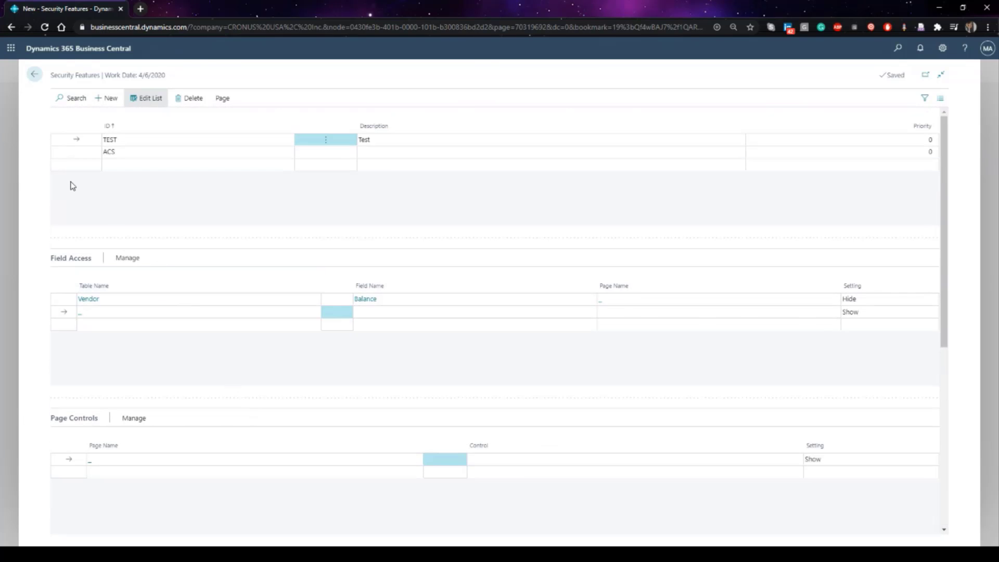
pyautogui.click(62, 304)
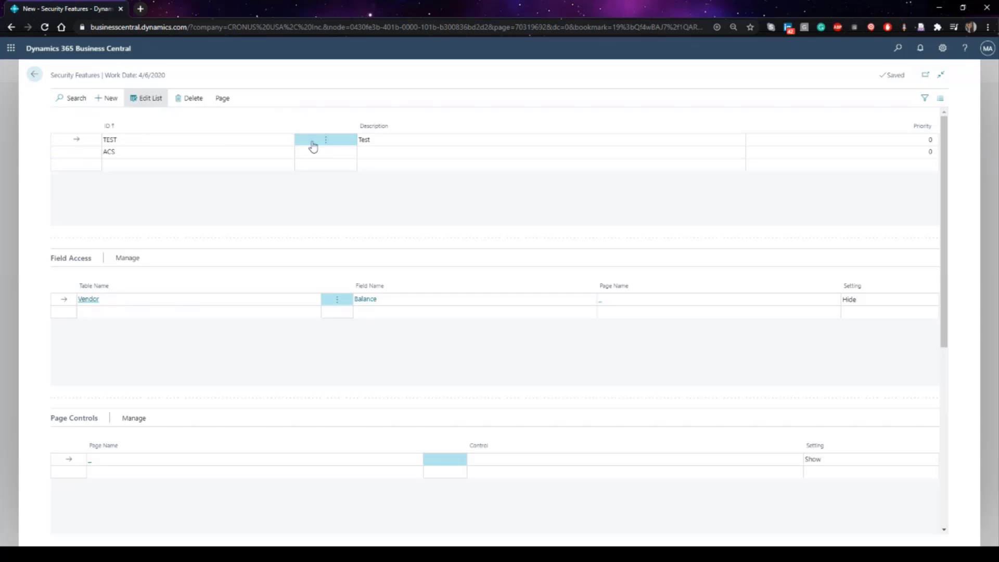
pyautogui.click(89, 315)
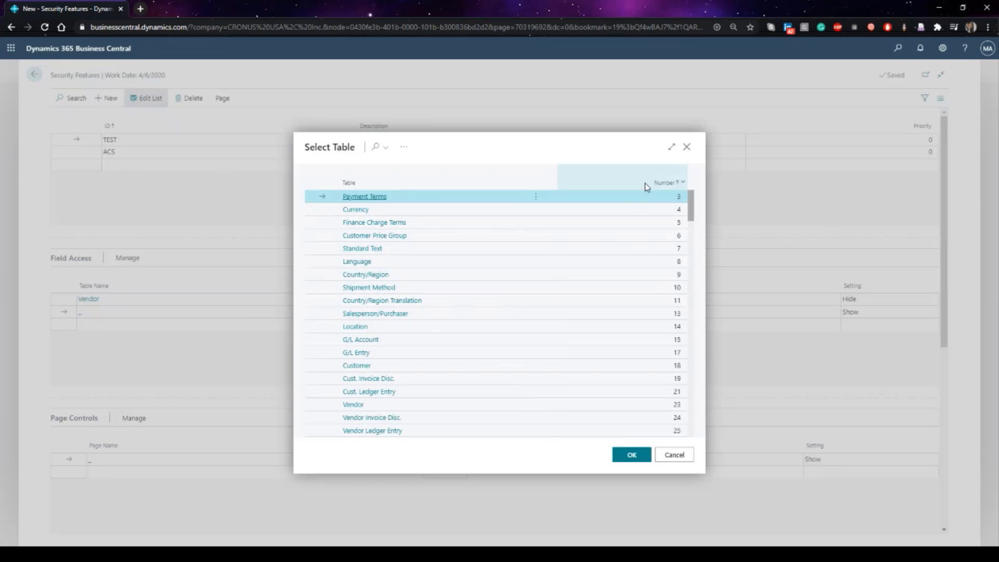
pyautogui.click(687, 149)
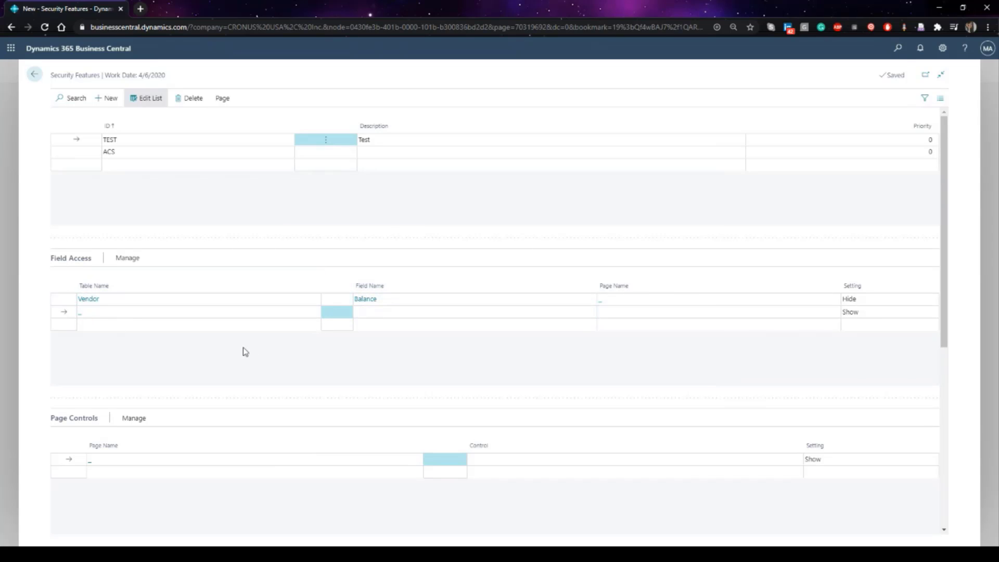
pyautogui.scroll(-2, 241, 377)
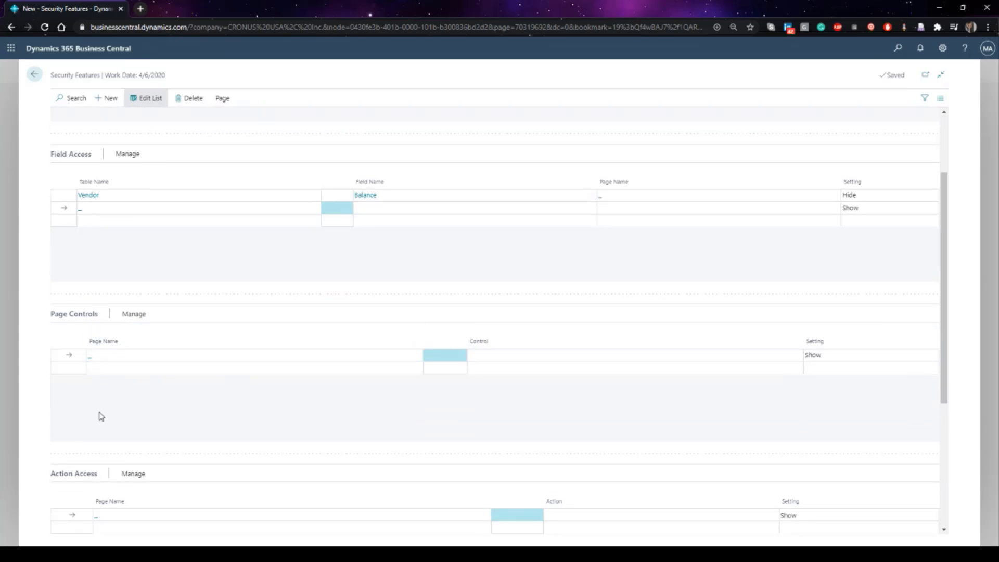
pyautogui.scroll(-1, 124, 458)
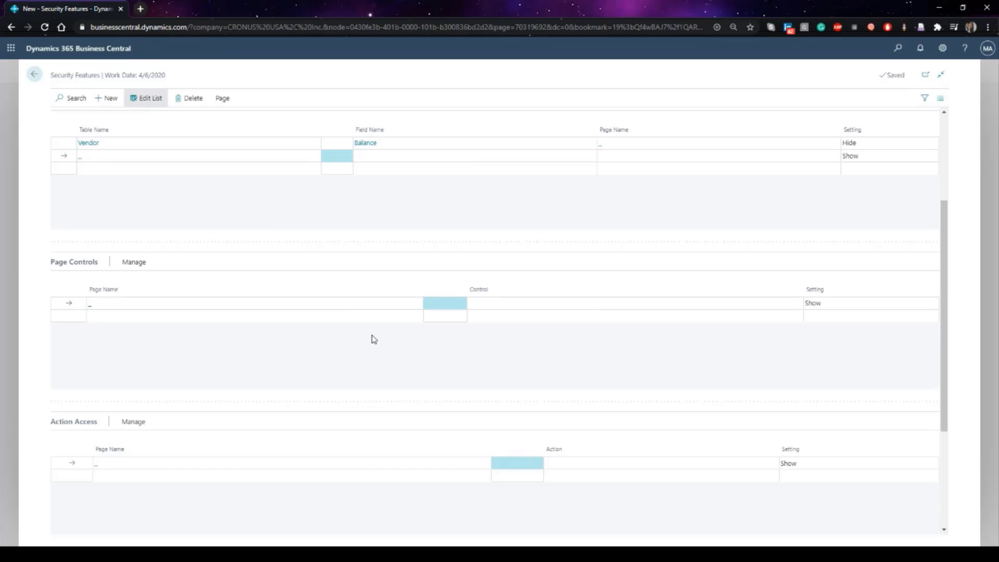
pyautogui.scroll(3, 374, 339)
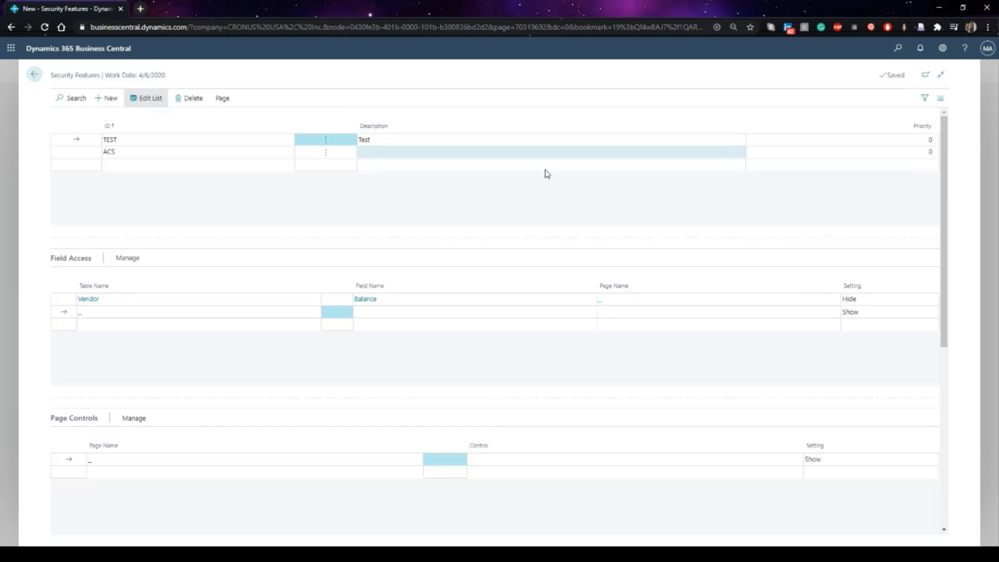
# Leave editing of the TEST security feature and return to the Security Features overview in the administration role center.
pyautogui.click(34, 77)
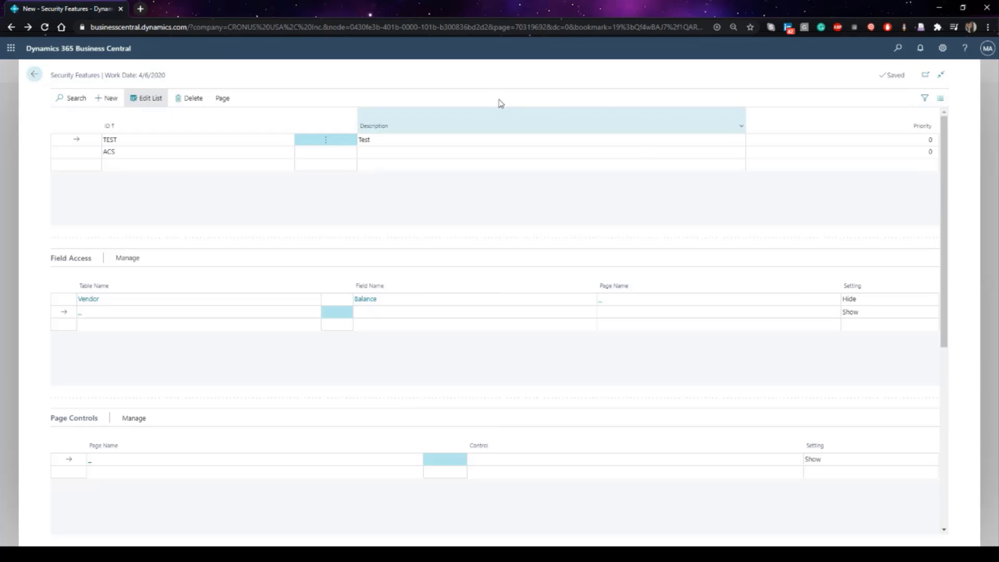
pyautogui.click(34, 79)
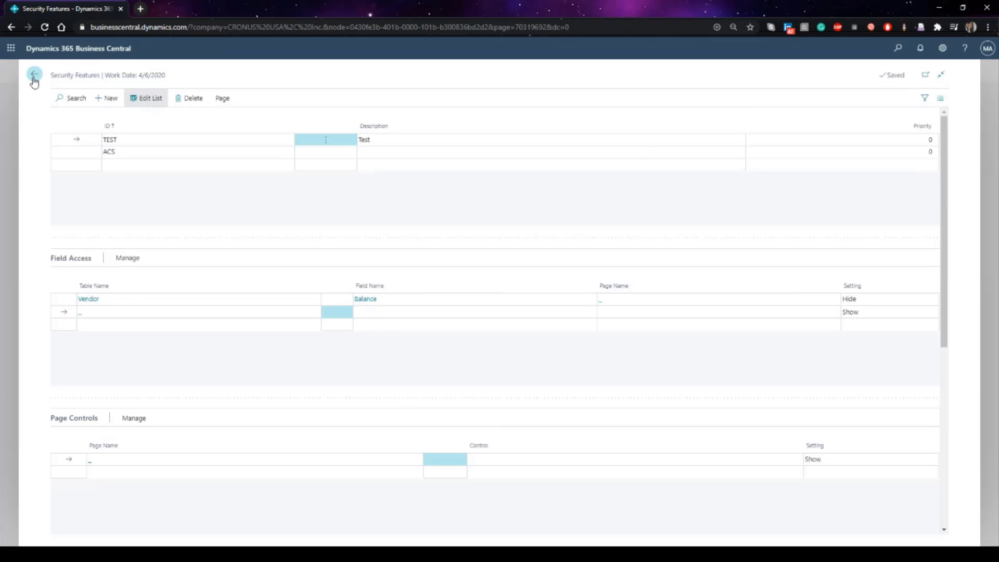
pyautogui.click(35, 78)
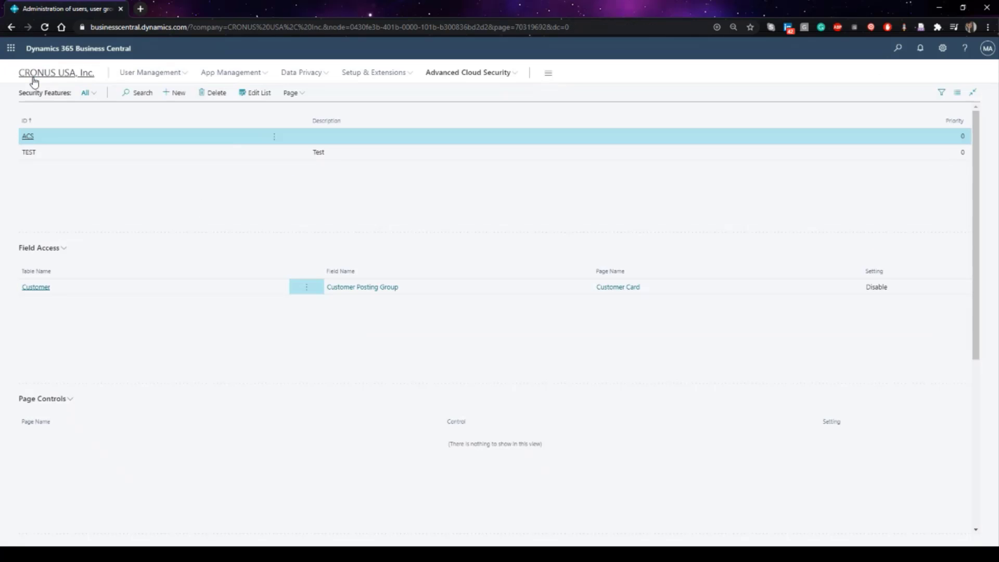